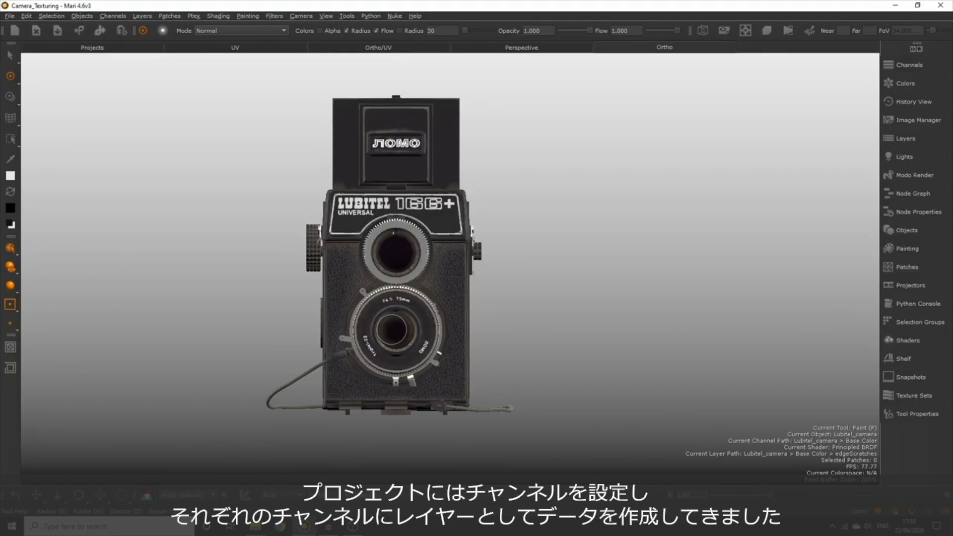
- Review the project's channel list and the layers that make up the Base Color channel
{"action": "left_click", "coordinate": [908, 65]}
{"action": "left_click", "coordinate": [911, 140]}
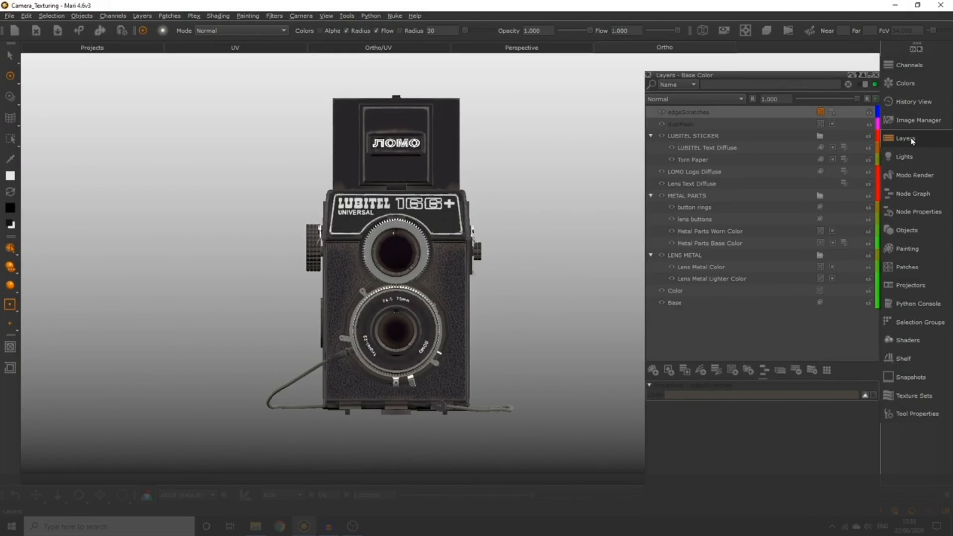
{"action": "left_click", "coordinate": [912, 140]}
{"action": "left_click", "coordinate": [909, 65]}
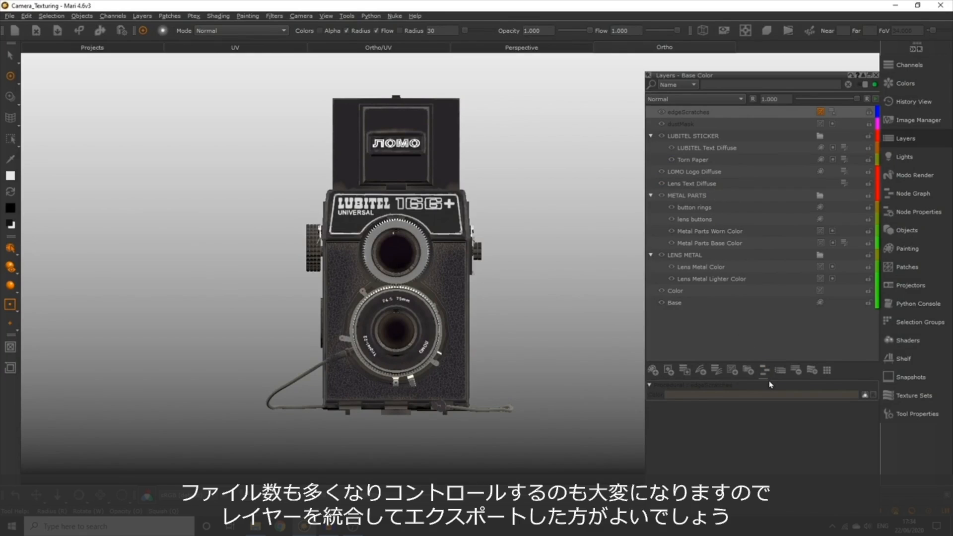
{"action": "left_click", "coordinate": [908, 65]}
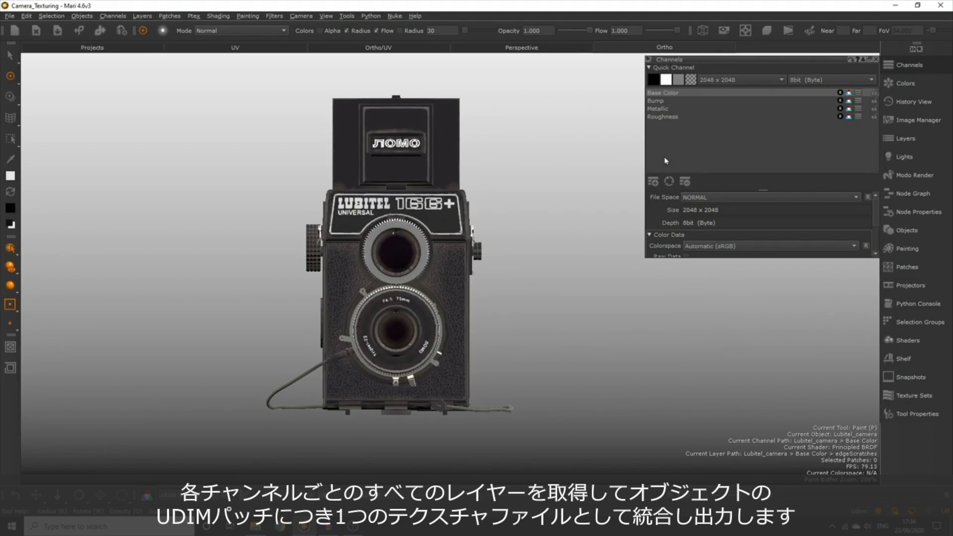
{"action": "left_click", "coordinate": [943, 69]}
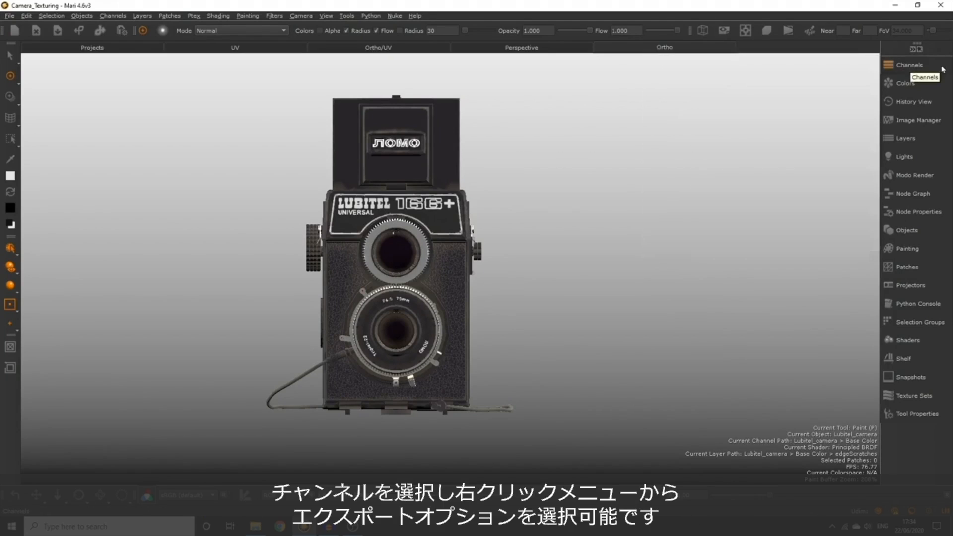
{"action": "left_click", "coordinate": [942, 69]}
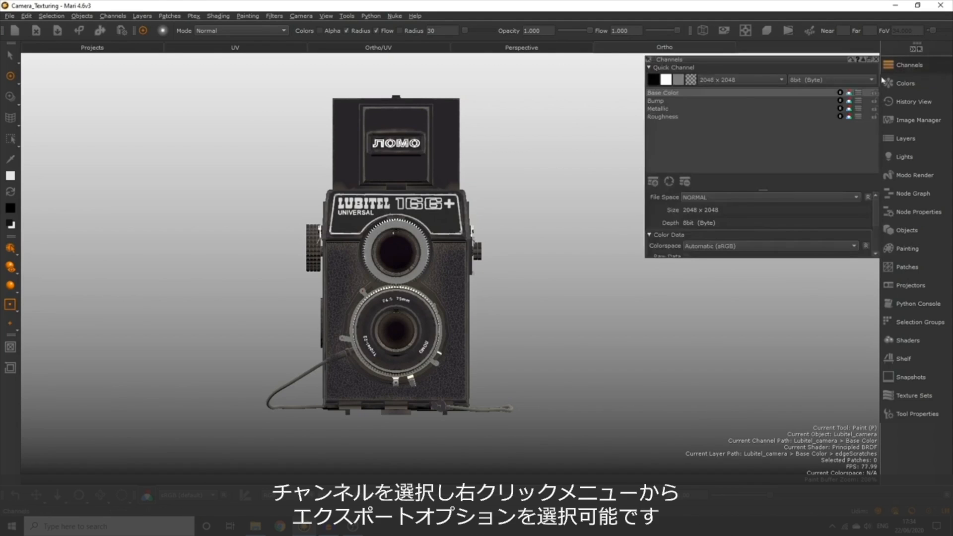
- Examine the export commands available for the Base Color channel, including Export Manager, Export and Export Flattened
{"action": "right_click", "coordinate": [674, 93]}
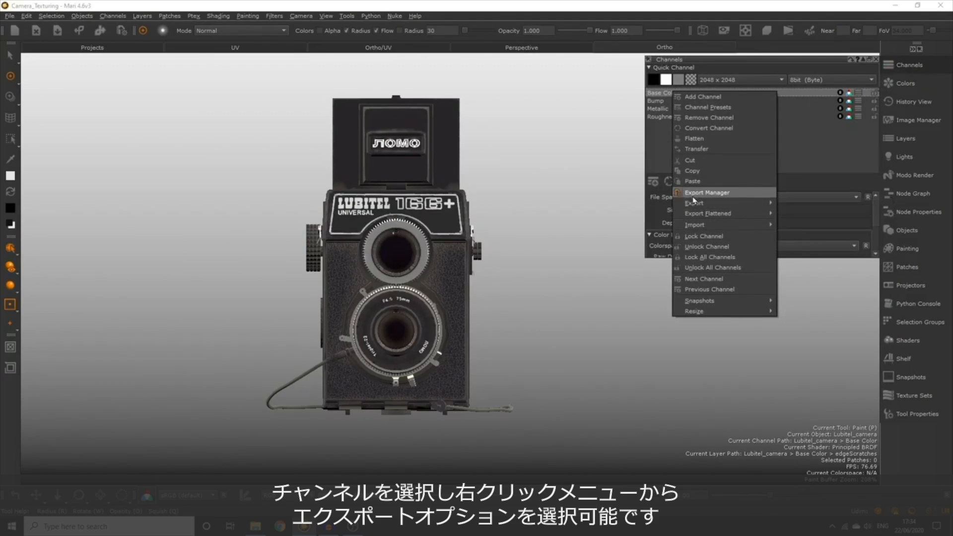
{"action": "mouse_move", "coordinate": [693, 214]}
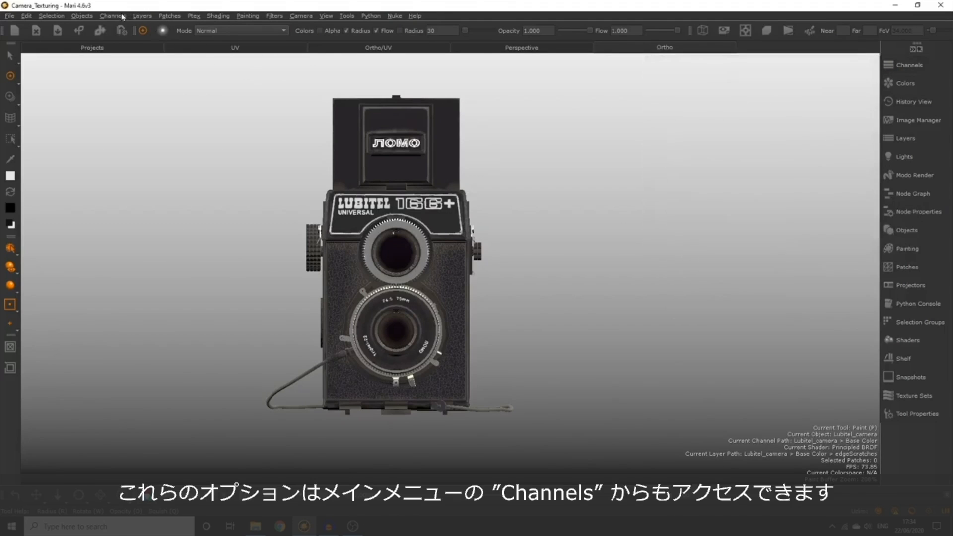
{"action": "left_click", "coordinate": [119, 16]}
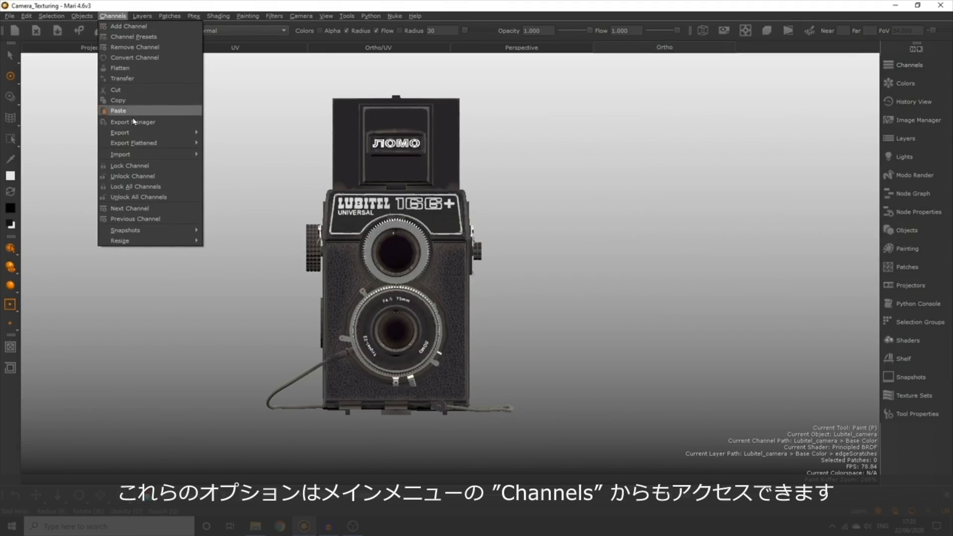
{"action": "mouse_move", "coordinate": [132, 146]}
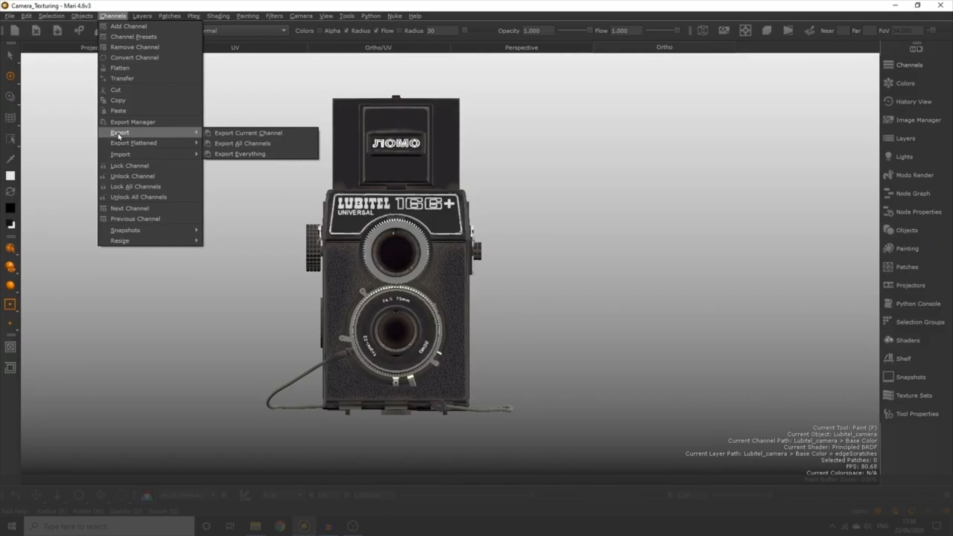
- Inspect the settings offered by Export All Channels and check the project's object list
{"action": "left_click", "coordinate": [278, 144]}
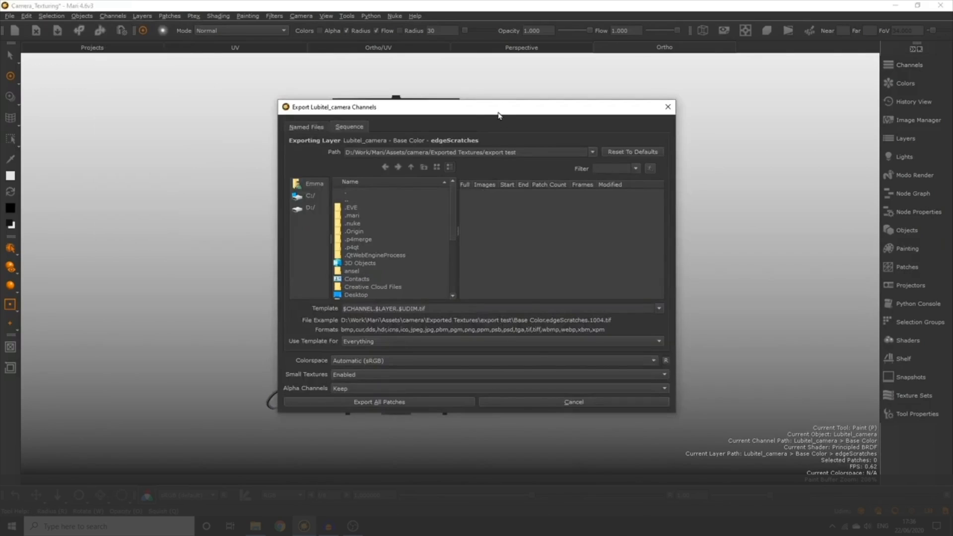
{"action": "left_click_drag", "start_coordinate": [497, 111], "coordinate": [432, 114]}
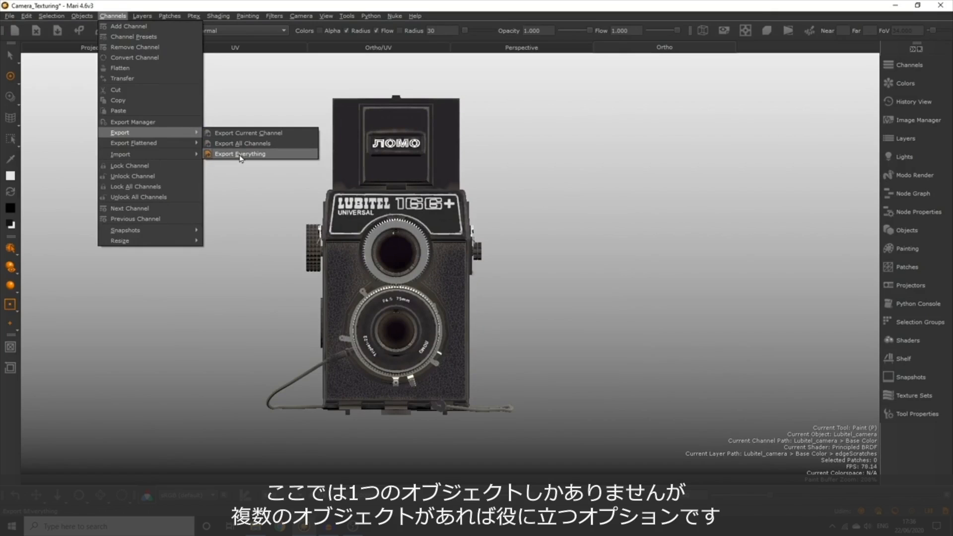
{"action": "left_click", "coordinate": [902, 231]}
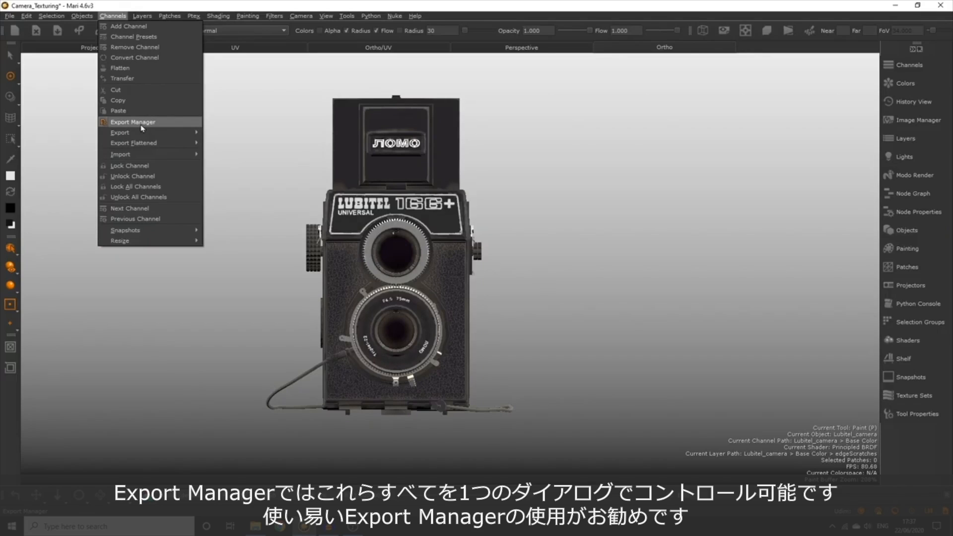
- Open the Export Manager and check the Exported Textures folder that contains the export root path
{"action": "left_click", "coordinate": [153, 125]}
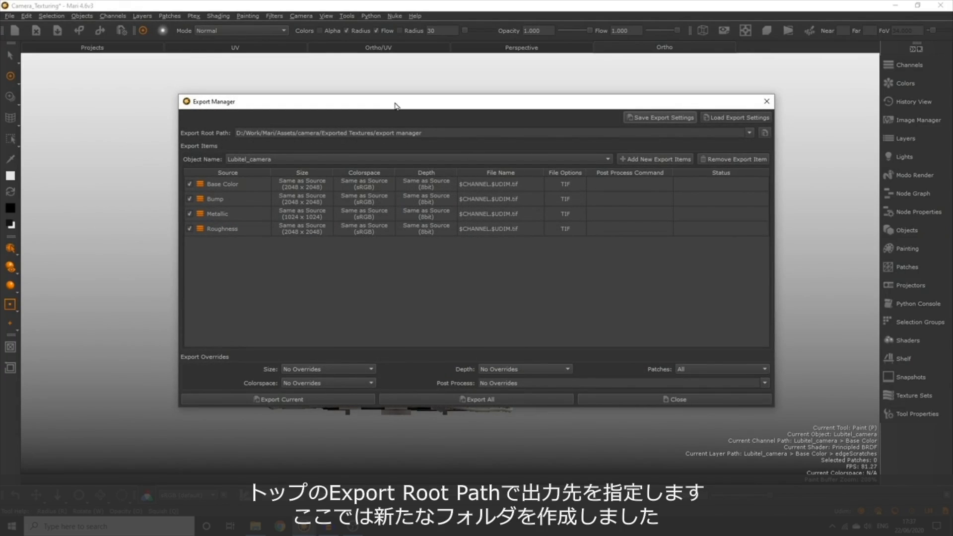
{"action": "left_click_drag", "start_coordinate": [432, 133], "coordinate": [166, 128]}
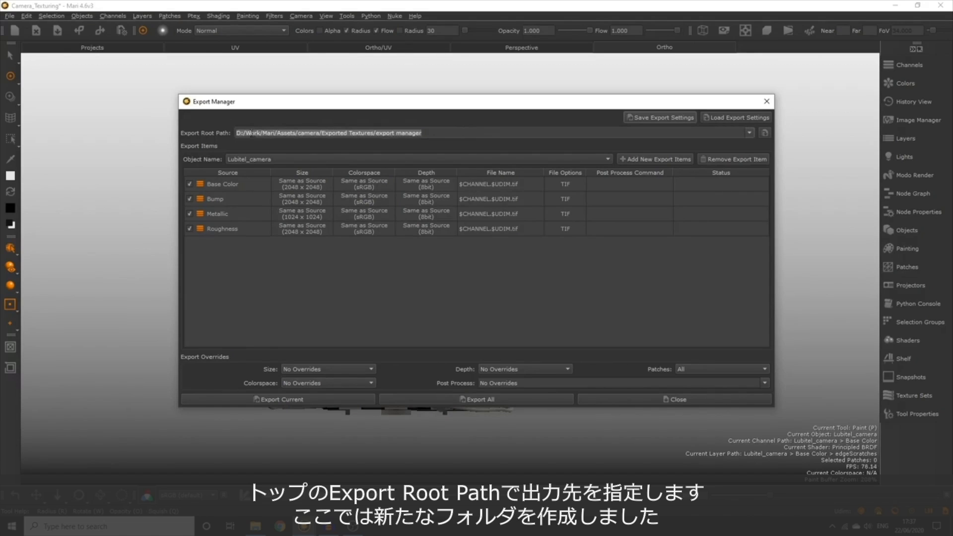
{"action": "left_click", "coordinate": [766, 133]}
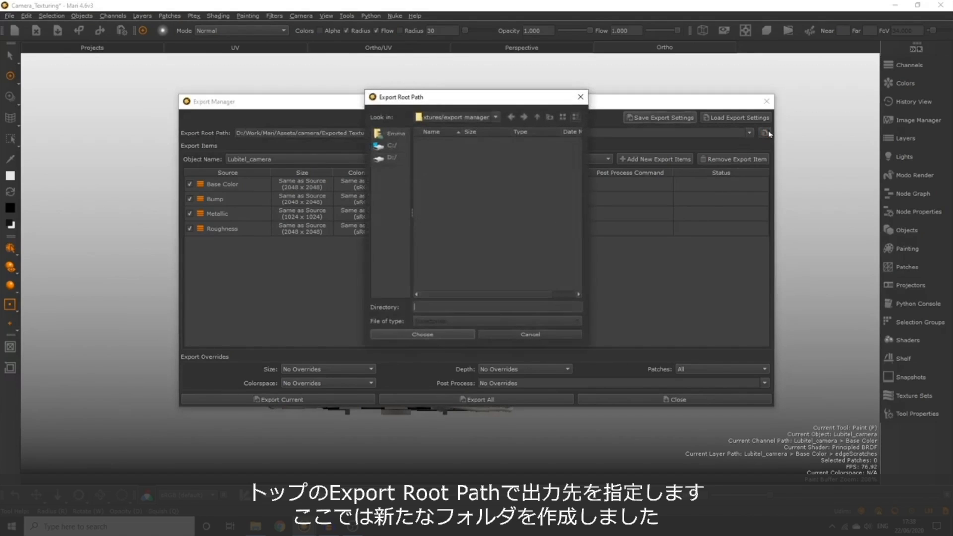
{"action": "left_click", "coordinate": [537, 117]}
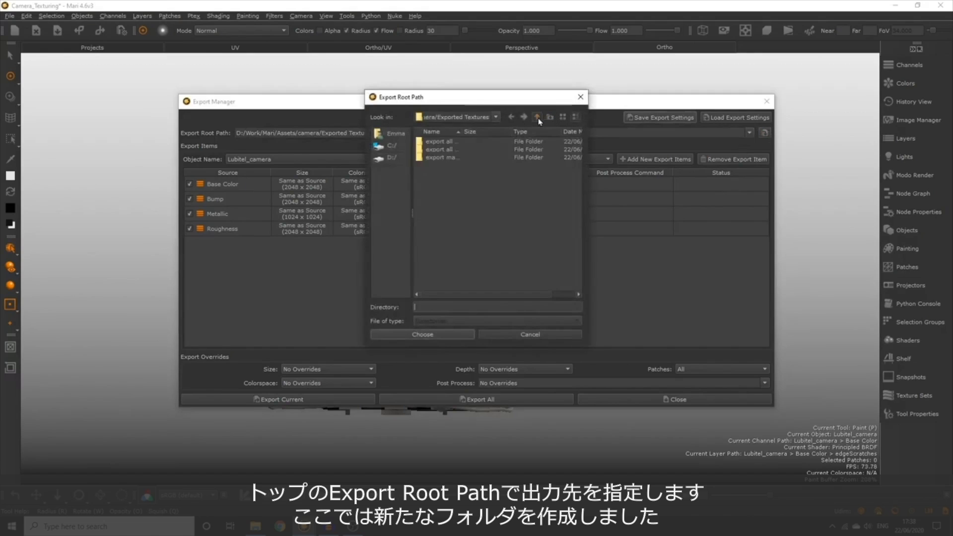
{"action": "key", "text": "Escape"}
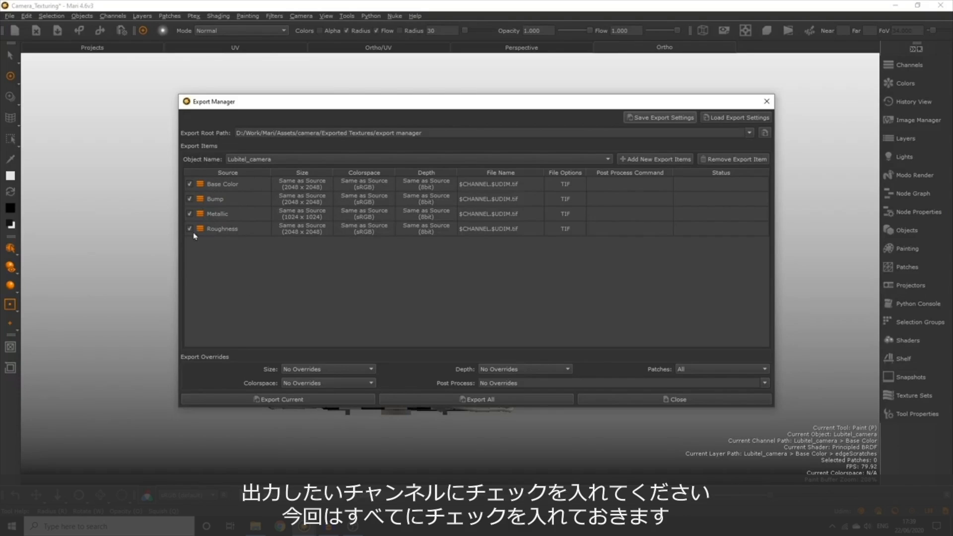
- Exclude the Base Color channel from the export and include it again
{"action": "left_click", "coordinate": [189, 184]}
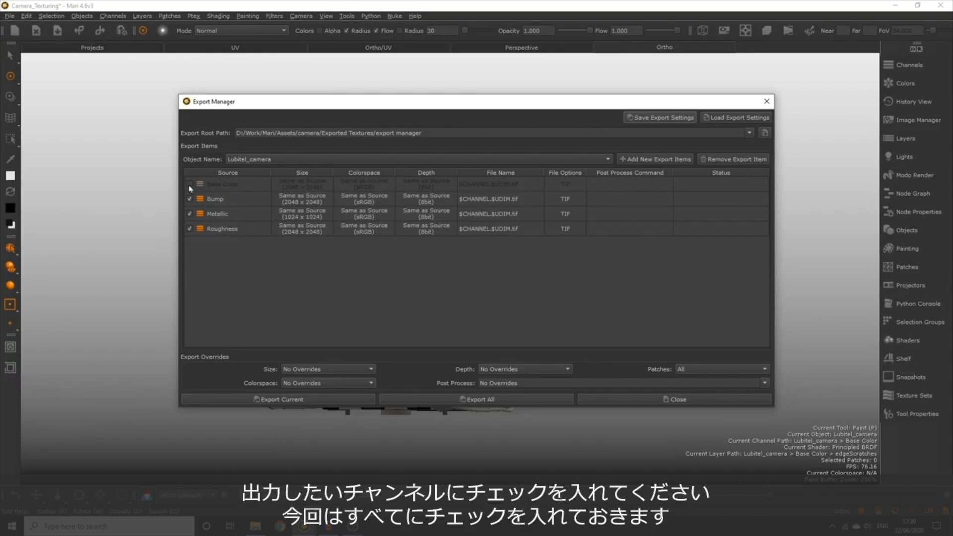
{"action": "left_click", "coordinate": [189, 184]}
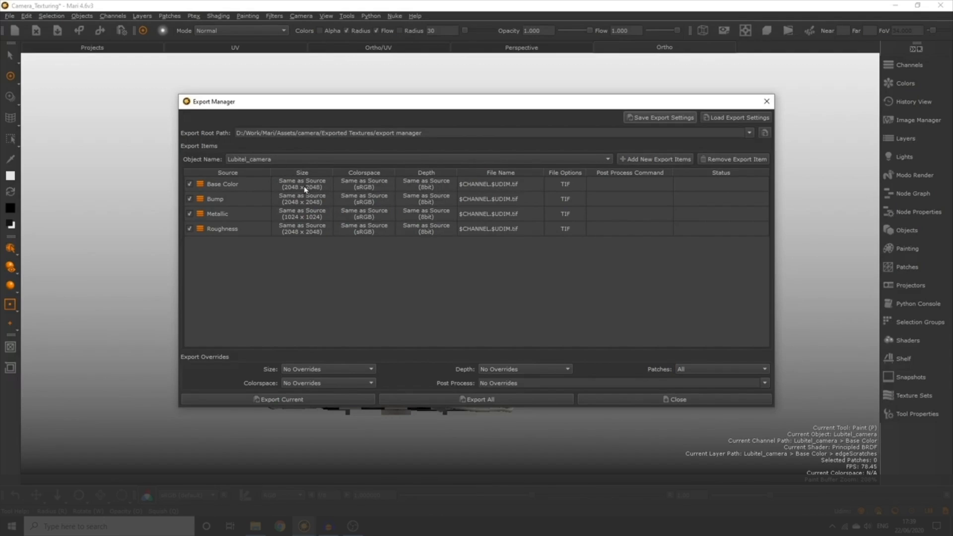
- Check the depth, colorspace and size options available for the Base Color export item
{"action": "left_click", "coordinate": [431, 186]}
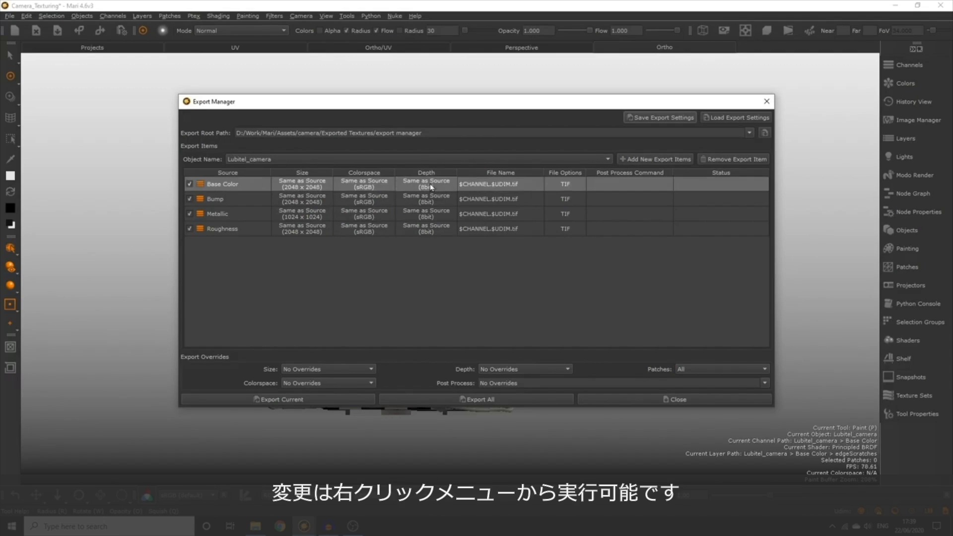
{"action": "right_click", "coordinate": [431, 187]}
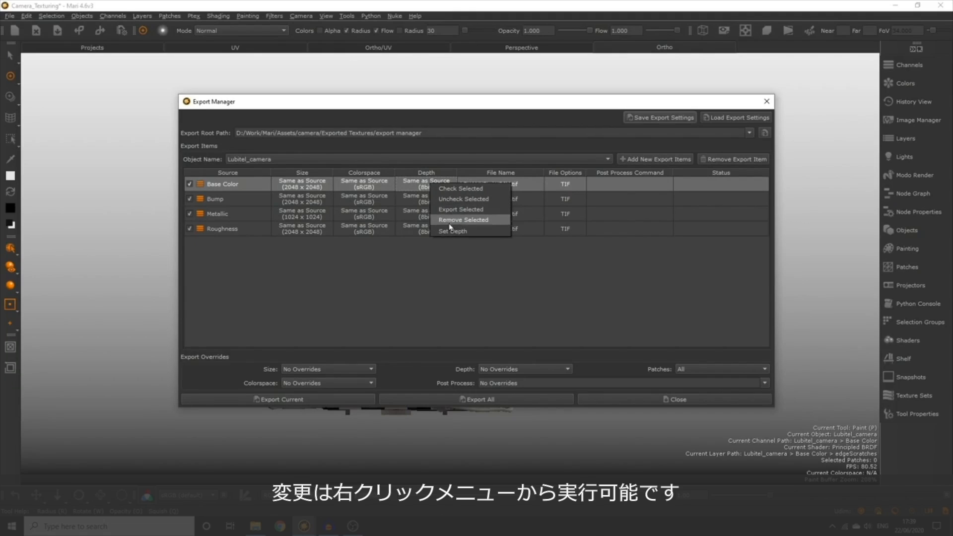
{"action": "right_click", "coordinate": [361, 188]}
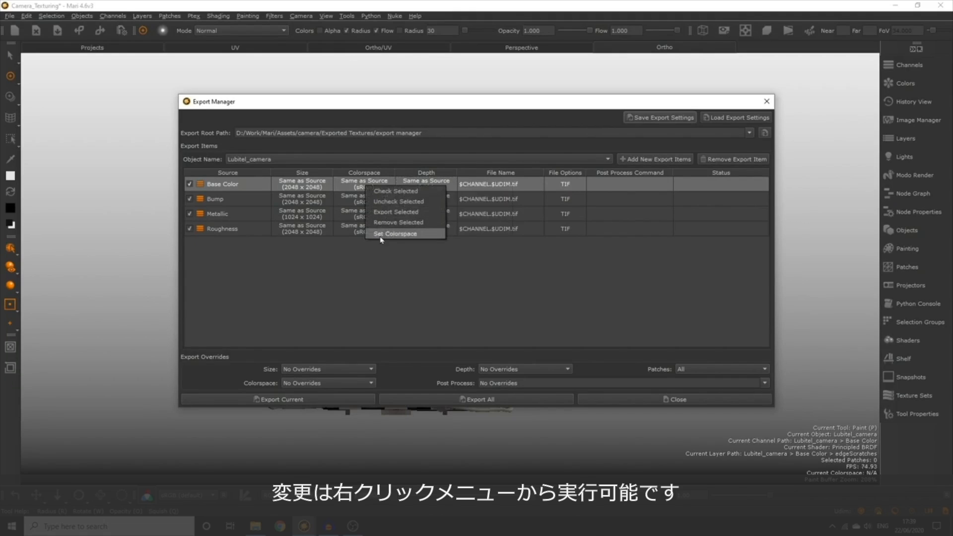
{"action": "right_click", "coordinate": [309, 182]}
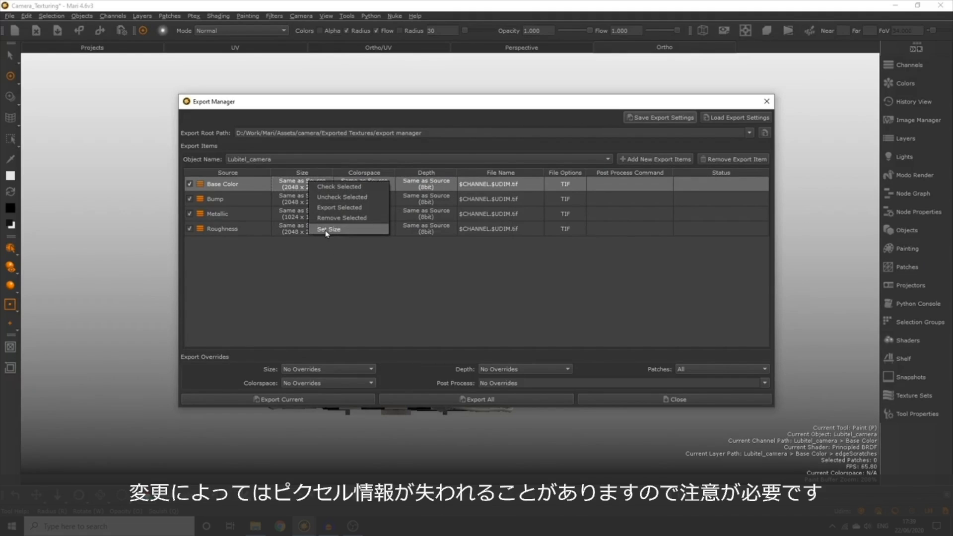
{"action": "left_click", "coordinate": [327, 229]}
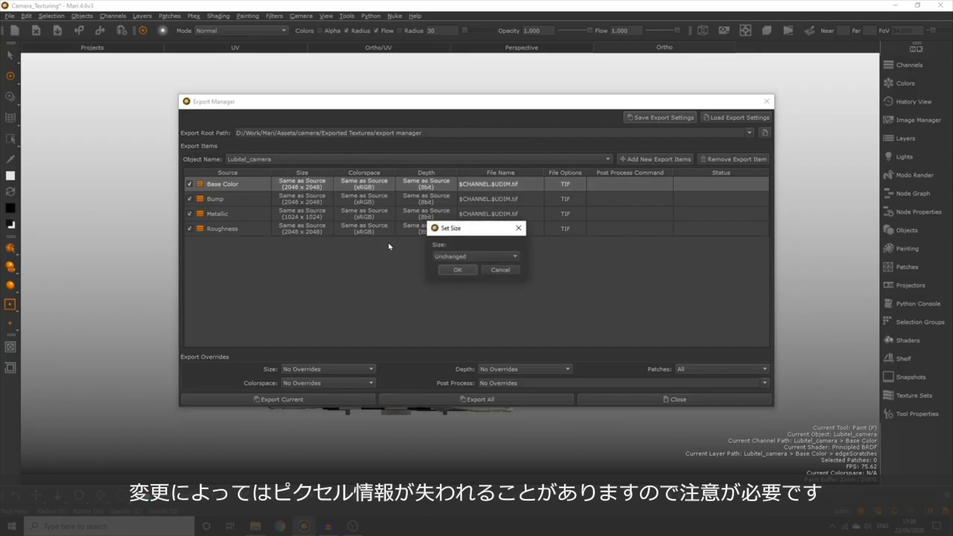
{"action": "left_click", "coordinate": [511, 256]}
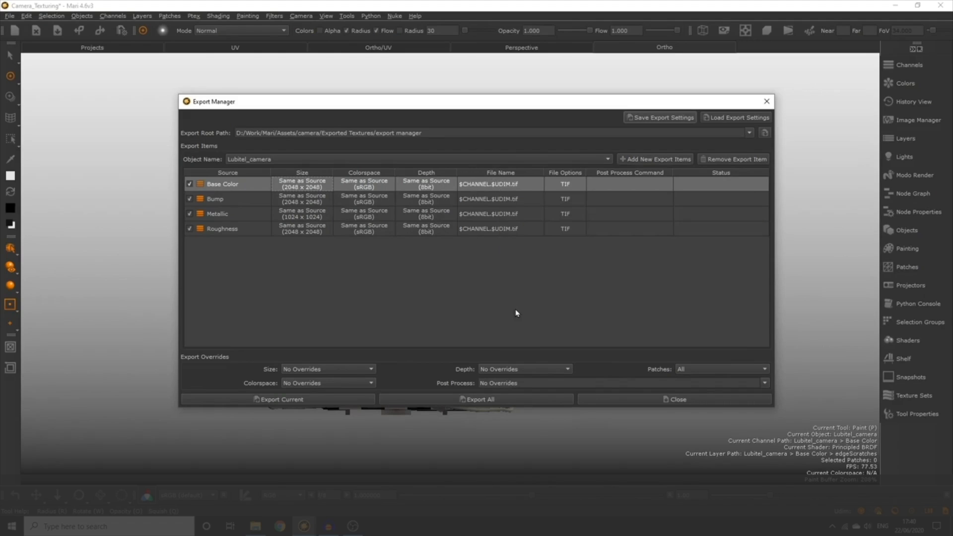
- Set the Base Color export item's file name to $ENTITY.$CHANNEL.$UDIM.tif
{"action": "mouse_move", "coordinate": [501, 183]}
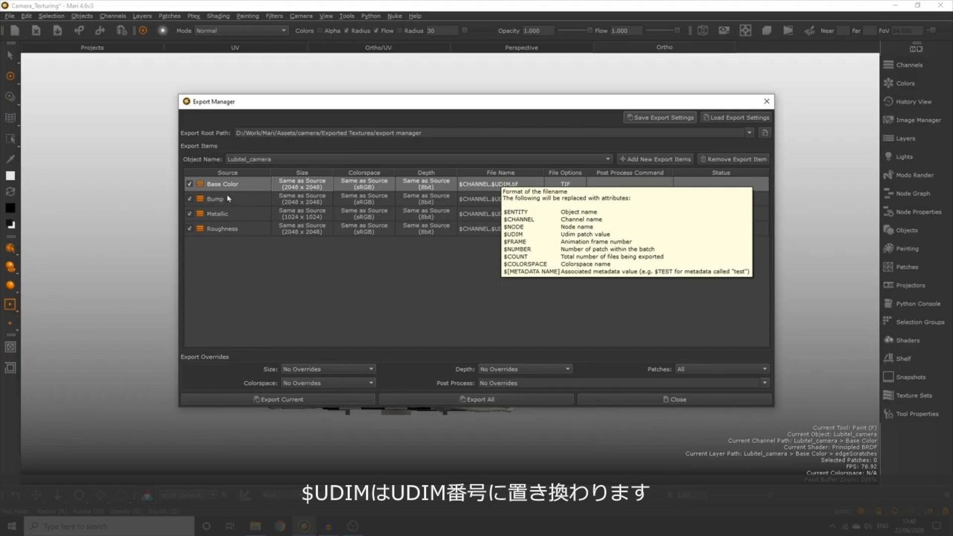
{"action": "right_click", "coordinate": [490, 185]}
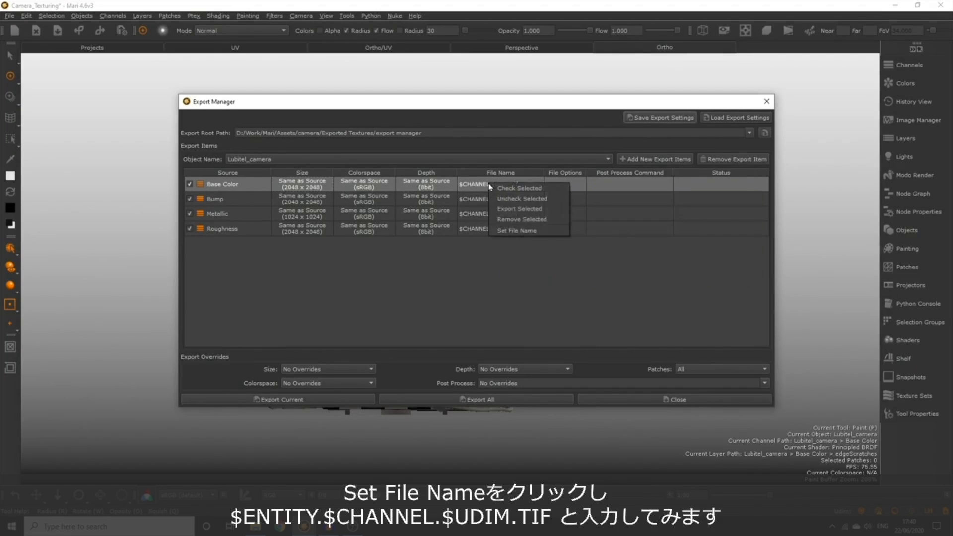
{"action": "left_click", "coordinate": [524, 231]}
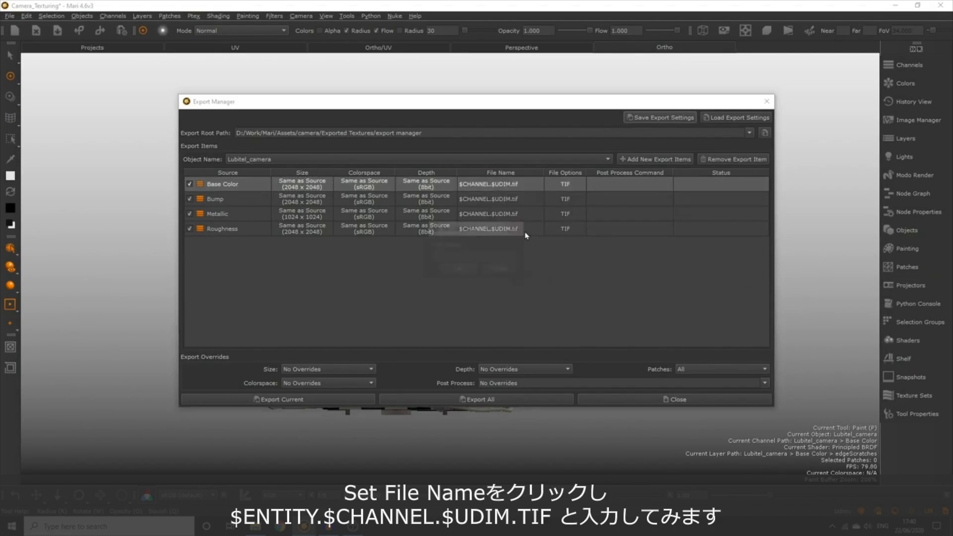
{"action": "type", "text": "$ENTITY."}
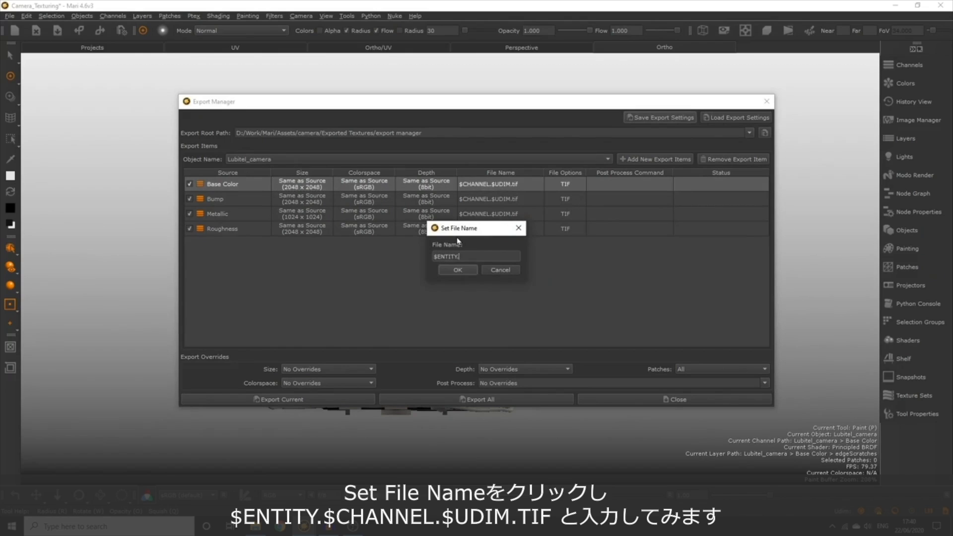
{"action": "type", "text": "$CHANNEL.$UDIM.tif"}
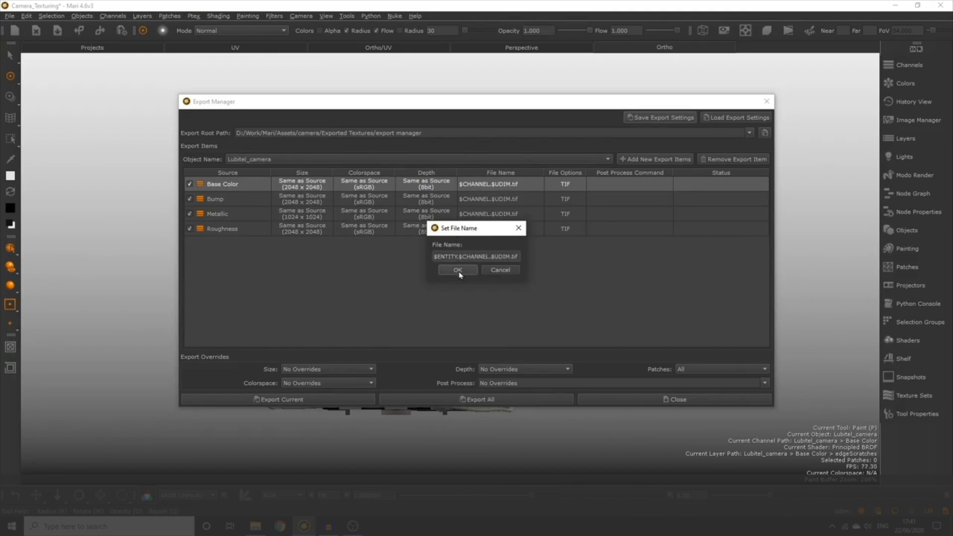
{"action": "left_click", "coordinate": [449, 272]}
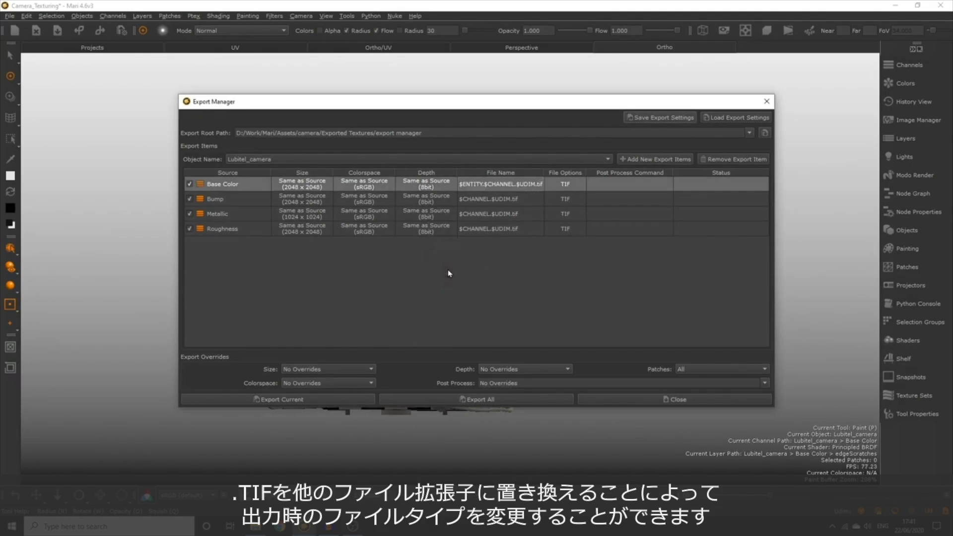
- Open the file options of the Base Color export item and set its alpha channel to Remove
{"action": "mouse_move", "coordinate": [491, 193]}
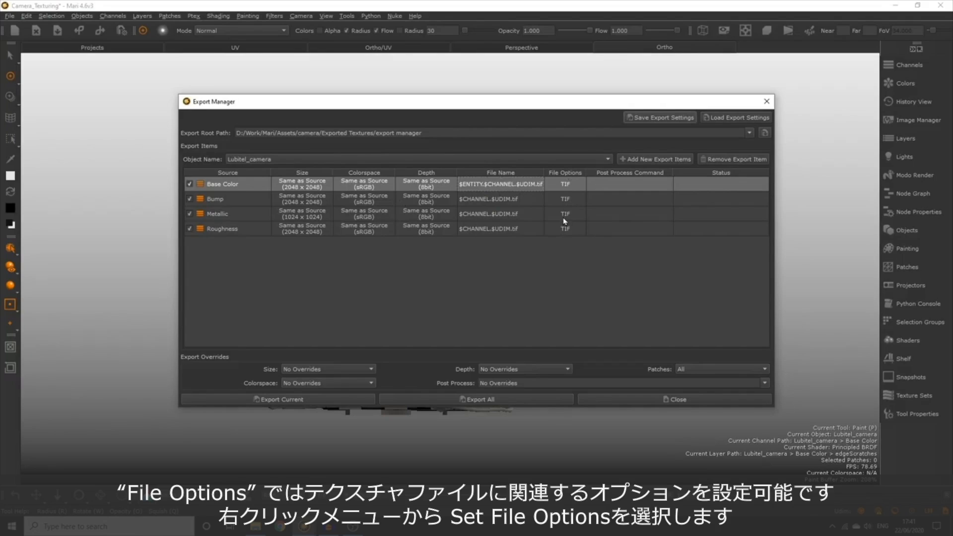
{"action": "mouse_move", "coordinate": [565, 221]}
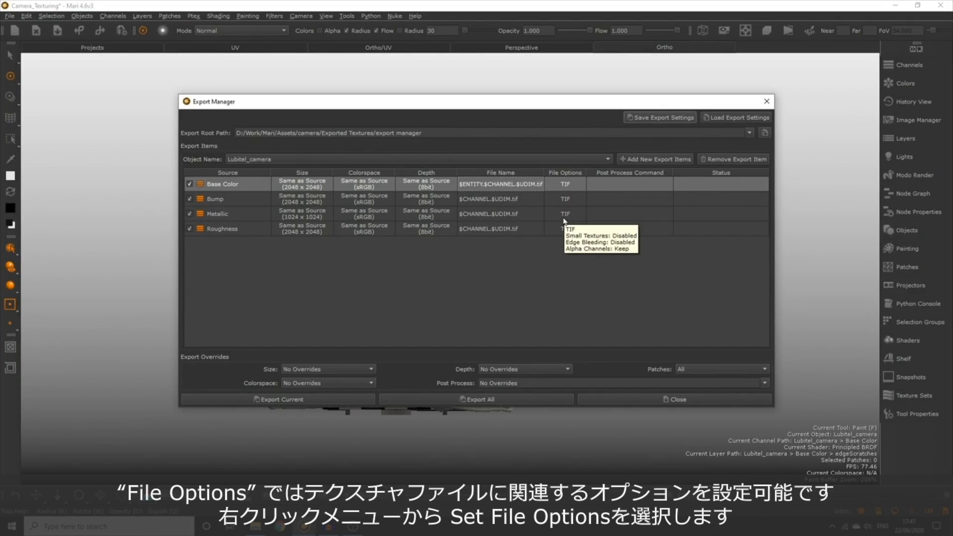
{"action": "right_click", "coordinate": [562, 187]}
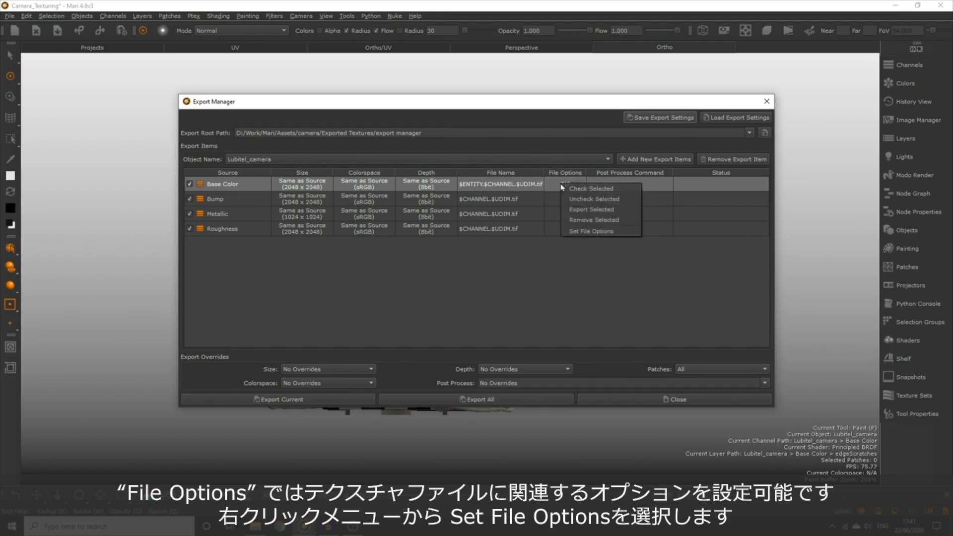
{"action": "left_click", "coordinate": [583, 231]}
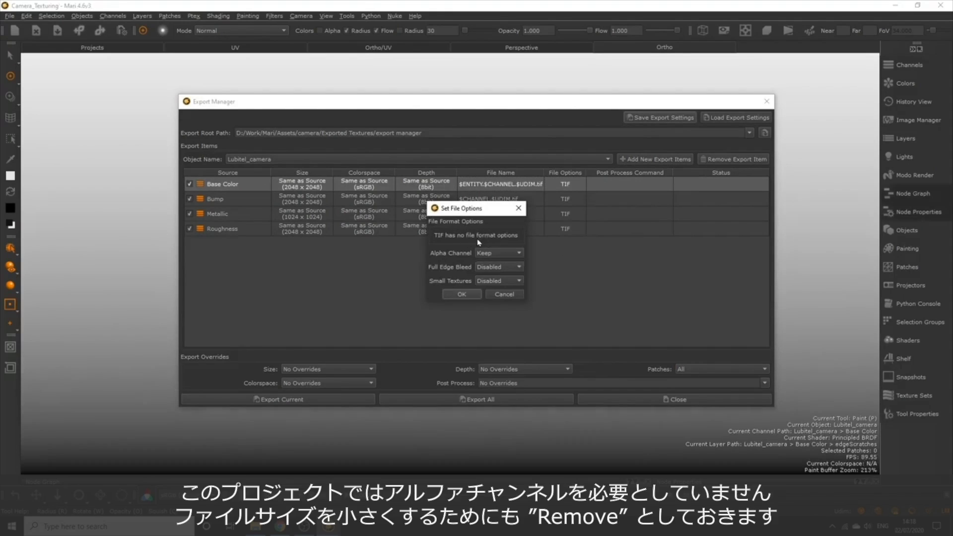
{"action": "left_click", "coordinate": [519, 254]}
{"action": "left_click", "coordinate": [513, 266]}
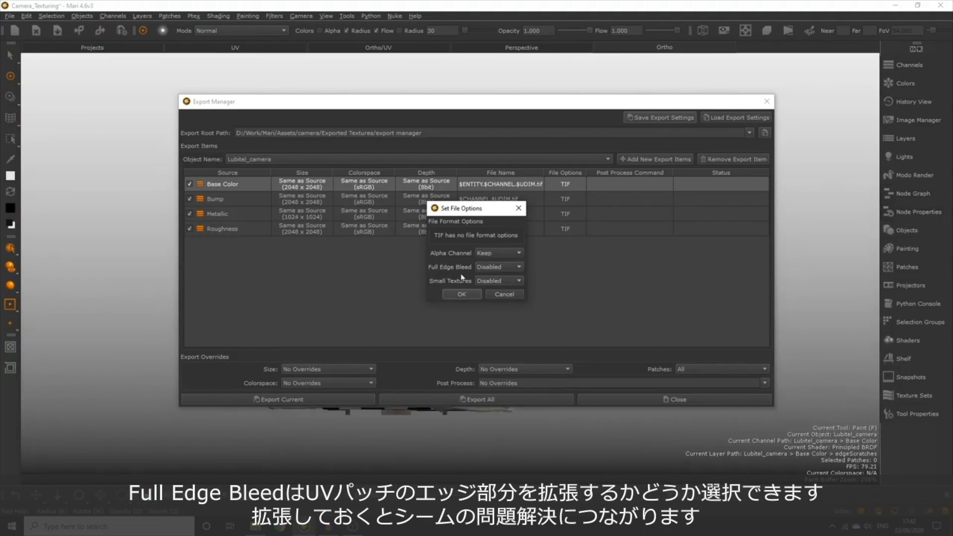
- Keep Full Edge Bleed disabled and enable Small Textures in the Base Color item's file options, then apply them
{"action": "left_click", "coordinate": [500, 268]}
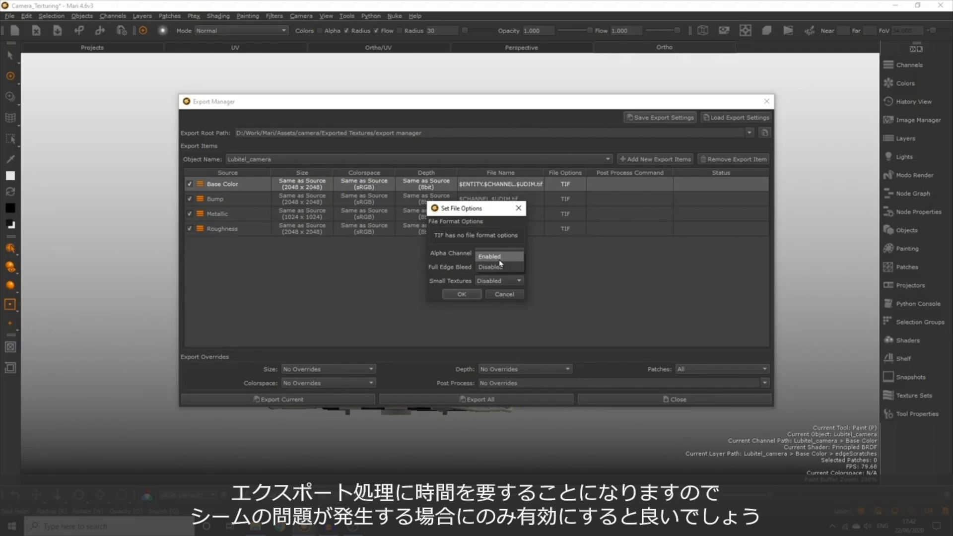
{"action": "left_click", "coordinate": [500, 266]}
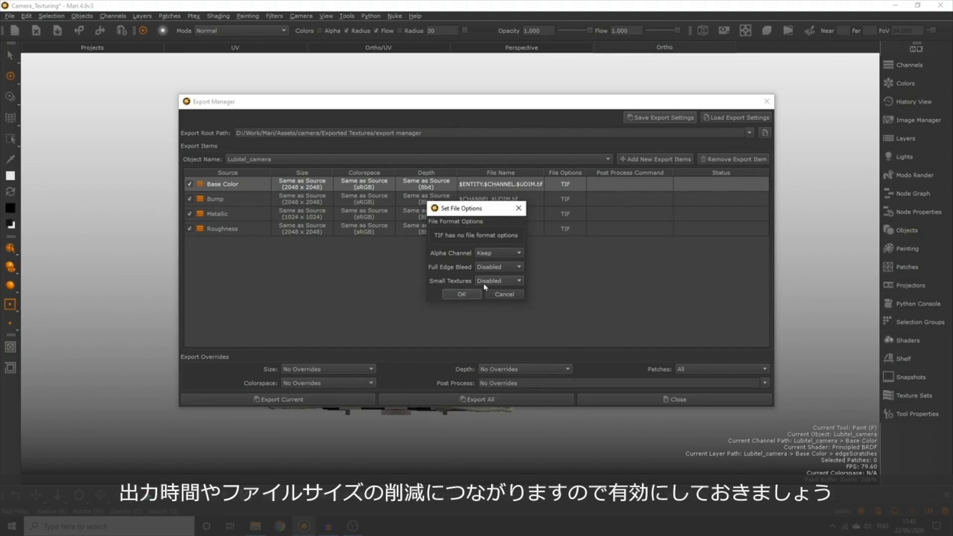
{"action": "left_click", "coordinate": [485, 283]}
{"action": "left_click", "coordinate": [501, 270]}
{"action": "left_click", "coordinate": [462, 295]}
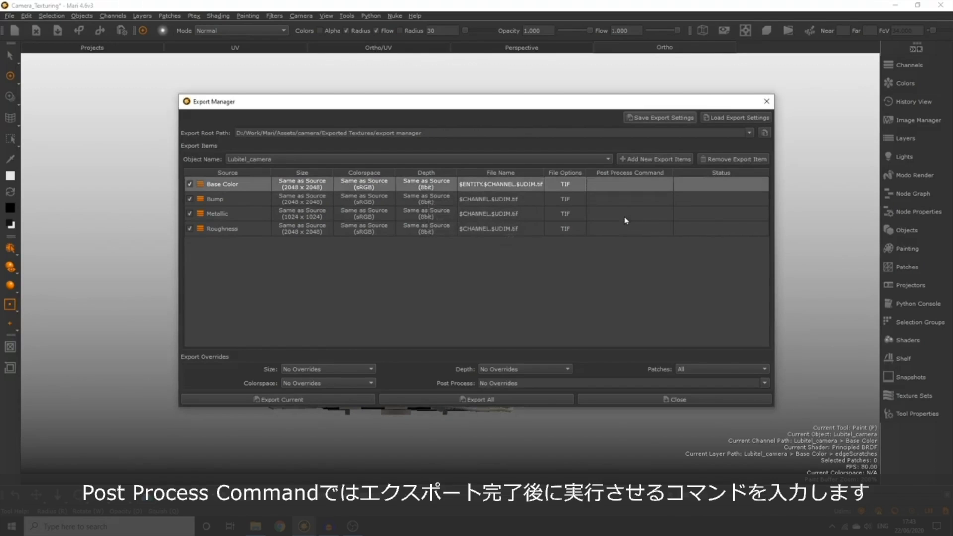
- Check the available post process tokens and the post process command setting of the Base Color item without changing it
{"action": "mouse_move", "coordinate": [625, 221]}
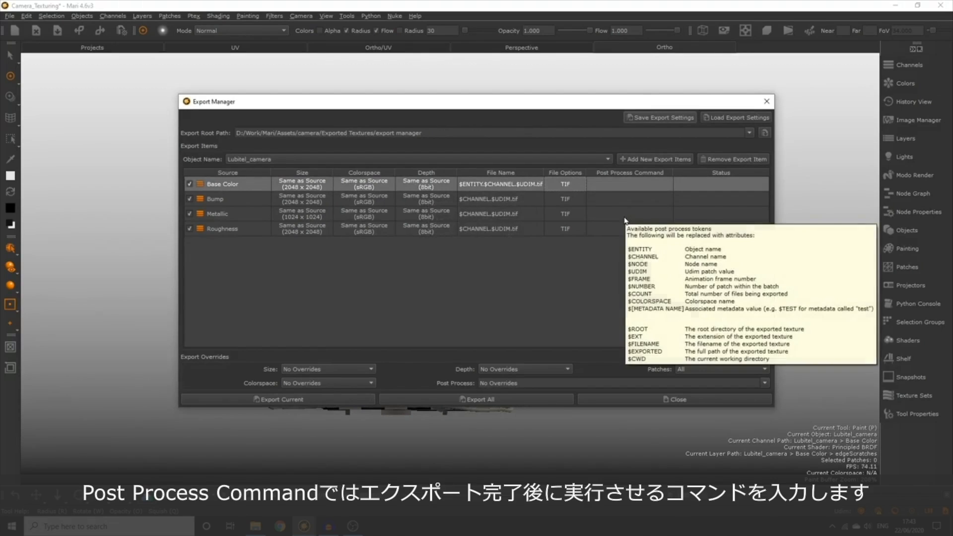
{"action": "right_click", "coordinate": [640, 182]}
{"action": "left_click", "coordinate": [687, 230]}
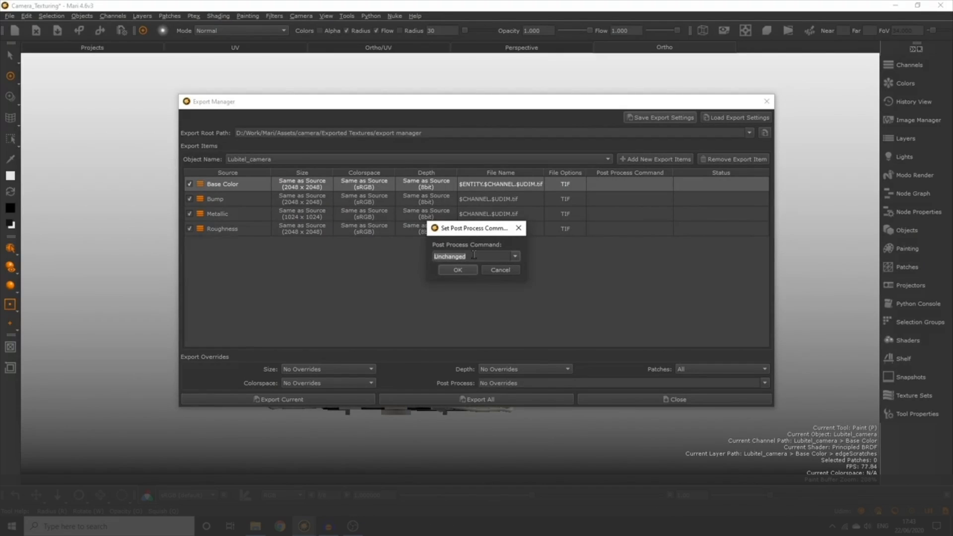
{"action": "left_click", "coordinate": [496, 270]}
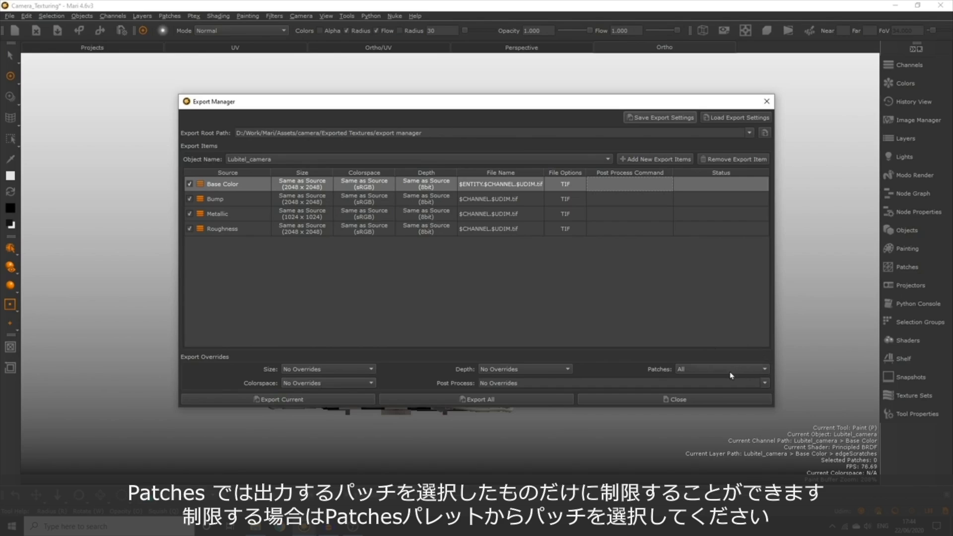
- Check the Patches override choices and export the current object's items with all patches included
{"action": "left_click", "coordinate": [745, 376]}
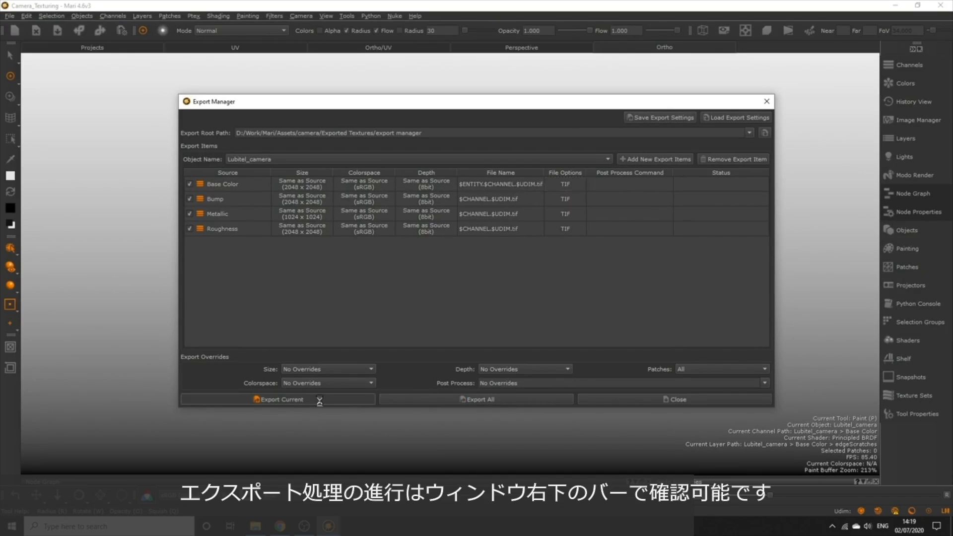
{"action": "left_click", "coordinate": [320, 399]}
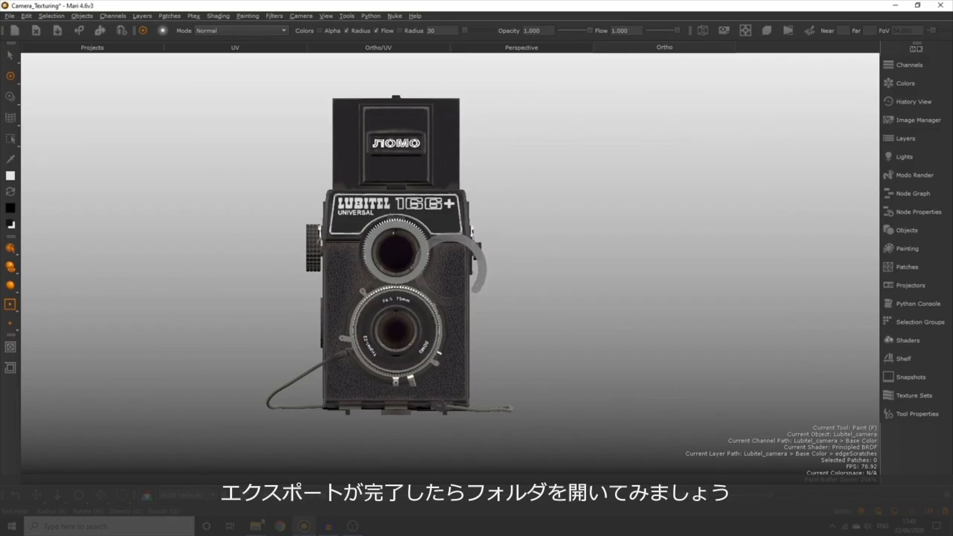
- Switch to File Explorer and examine the exported TIF files in the export manager folder under Exported Textures
{"action": "left_click", "coordinate": [535, 248]}
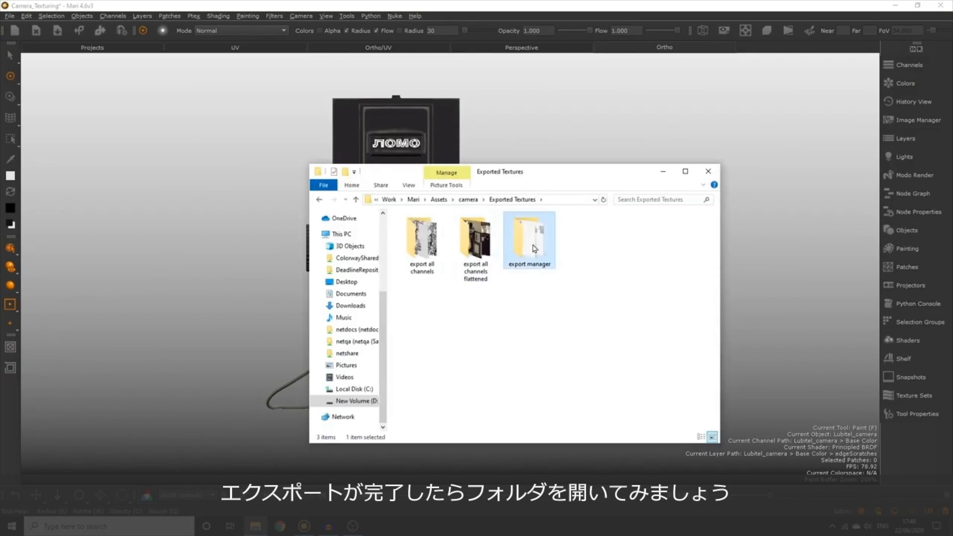
{"action": "double_click", "coordinate": [535, 248]}
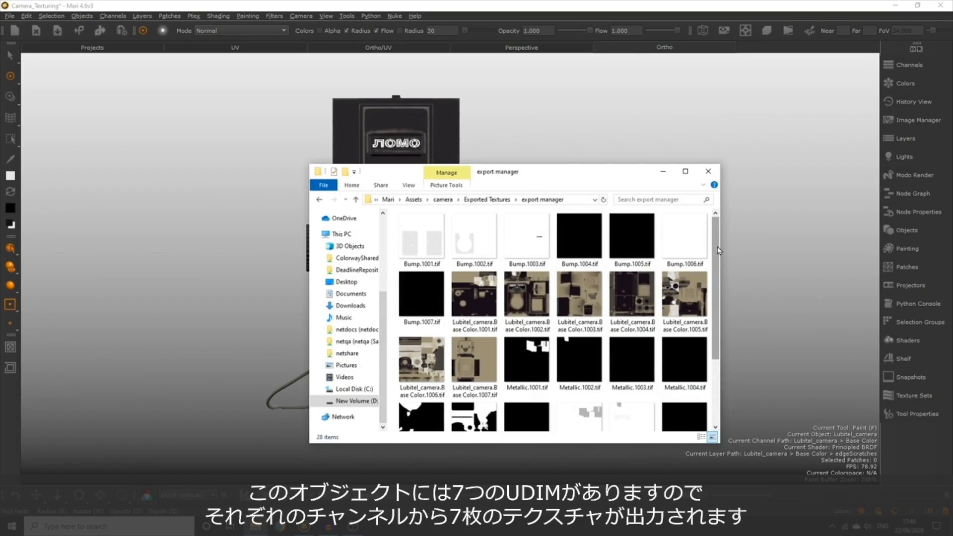
{"action": "left_click", "coordinate": [910, 269]}
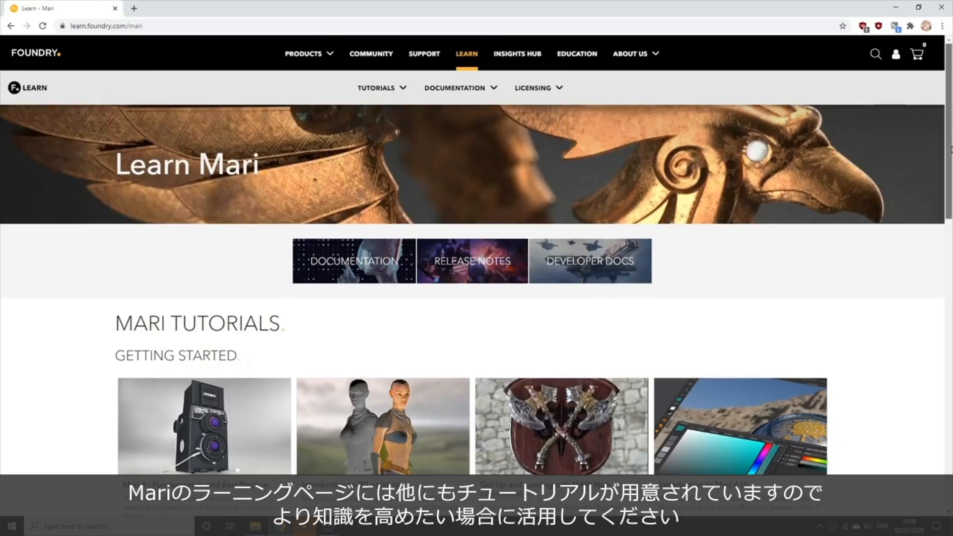
- Browse the Mari tutorials on Foundry's Learn page in the browser and view the Mari 4 - Fundamentals and Best Practice course overview
{"action": "scroll", "coordinate": [476, 261], "scroll_direction": "down", "scroll_amount": 4}
{"action": "scroll", "coordinate": [948, 224], "scroll_direction": "down", "scroll_amount": 1}
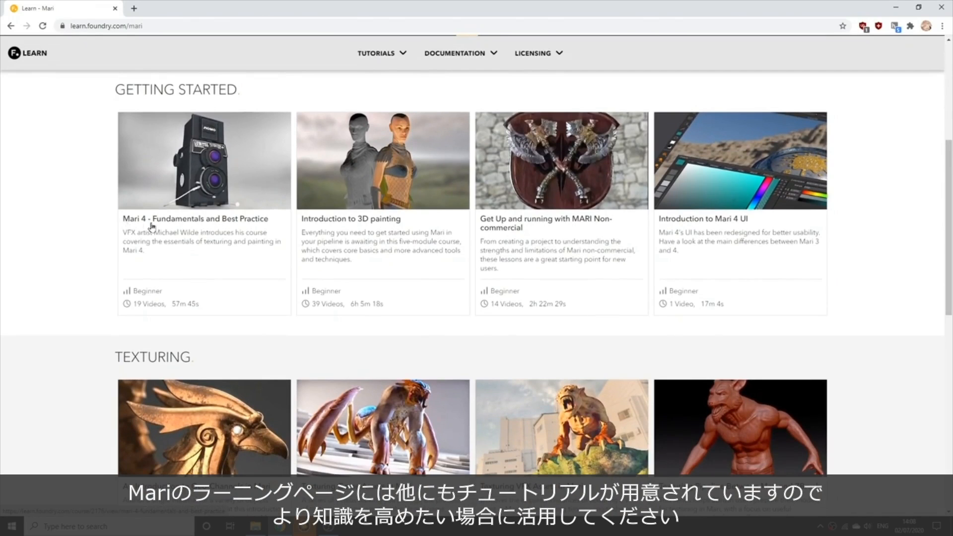
{"action": "left_click", "coordinate": [281, 228]}
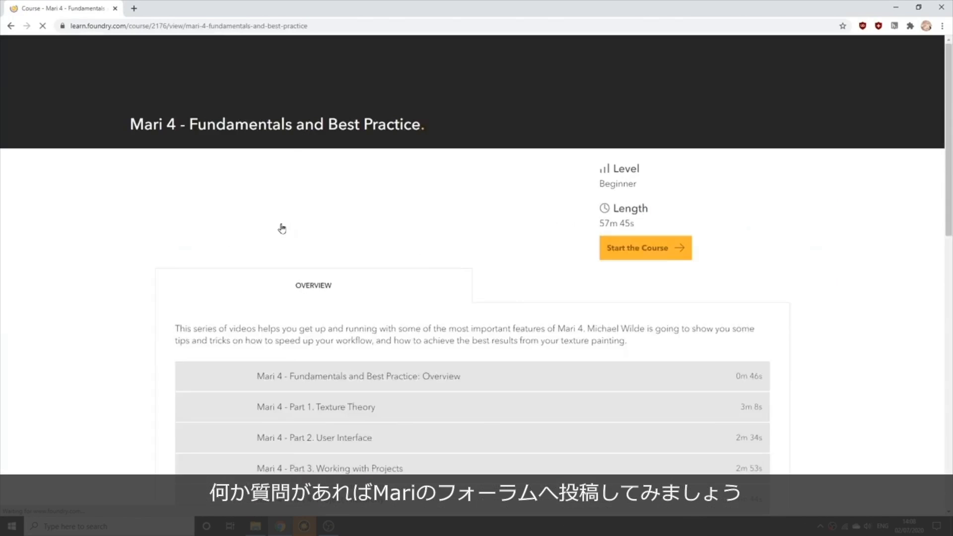
{"action": "left_click_drag", "start_coordinate": [948, 142], "coordinate": [951, 299]}
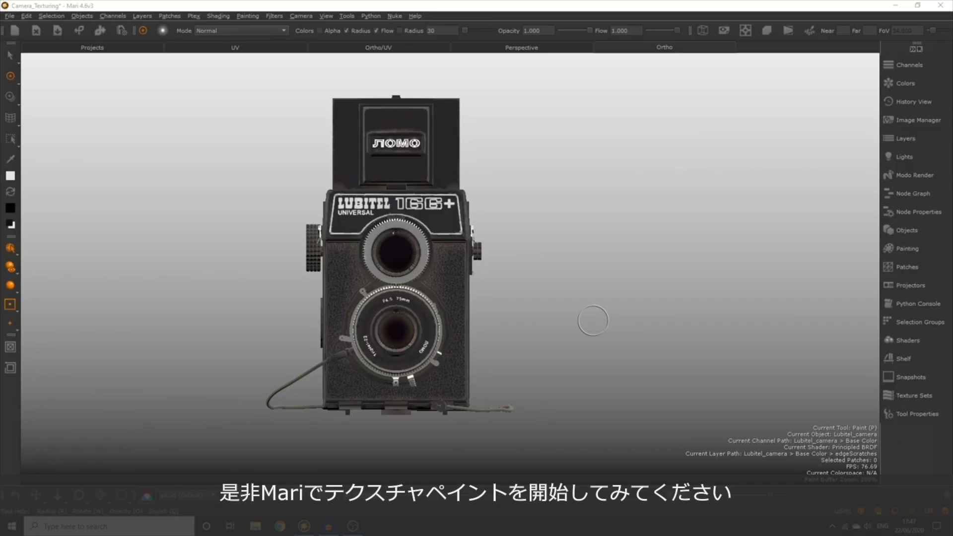